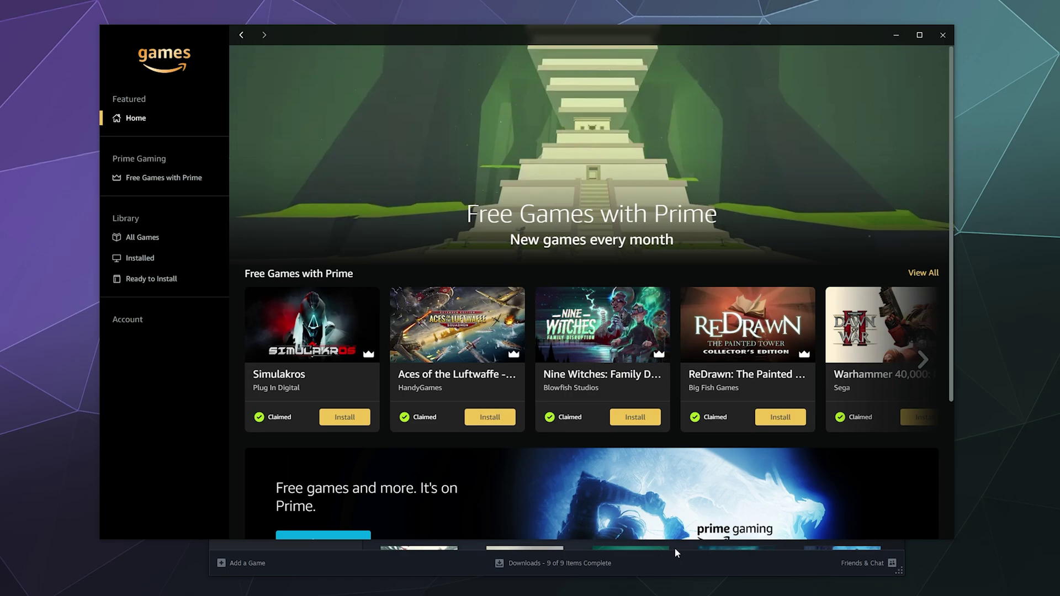
Switch between the Steam and Amazon Games windows, then return Steam's library to Home with What's New shown
click(675, 565)
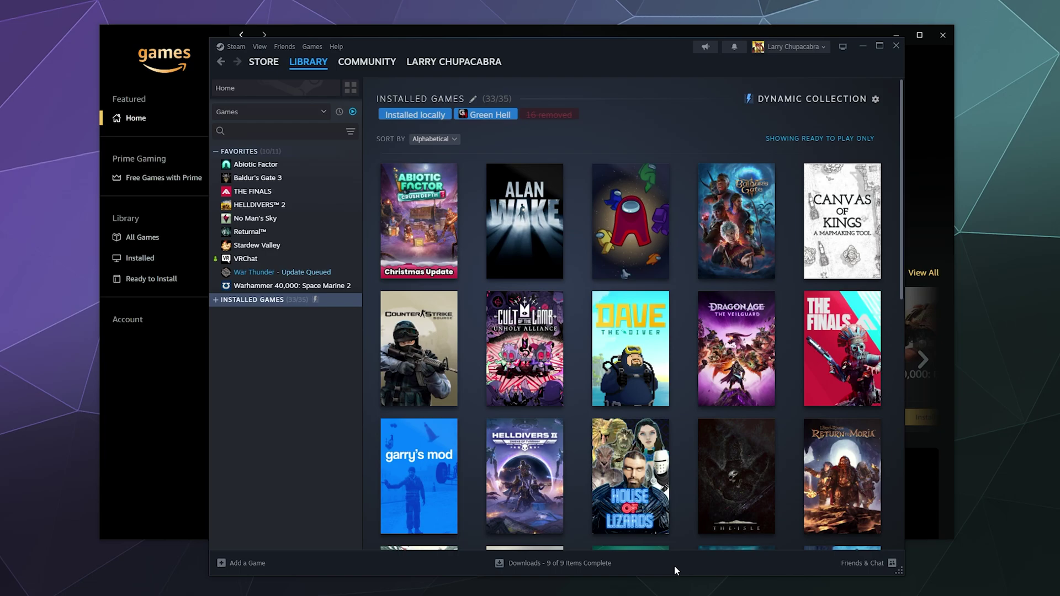
click(148, 468)
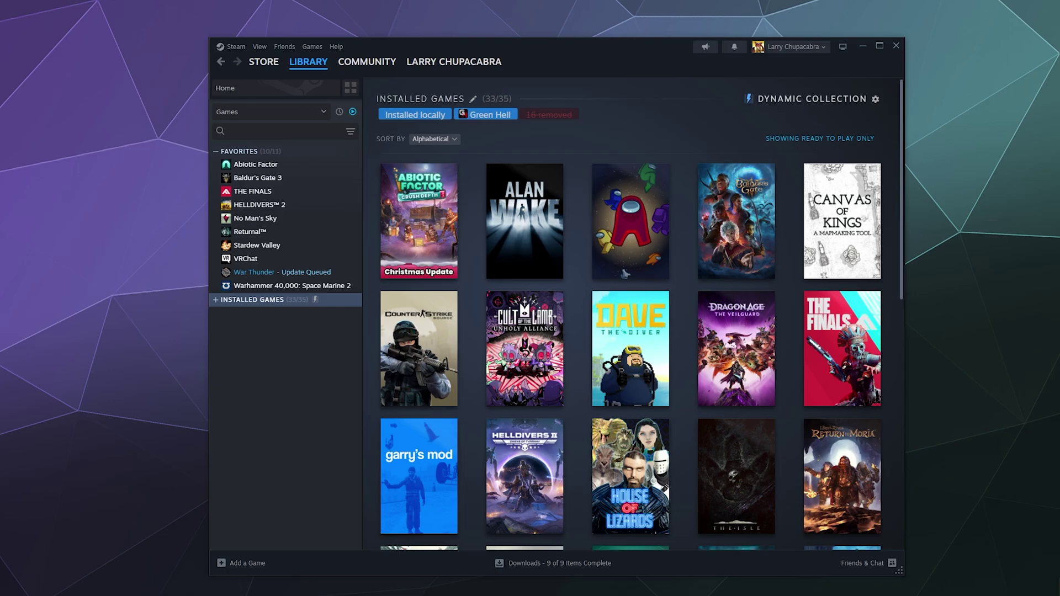
key(alt+Left)
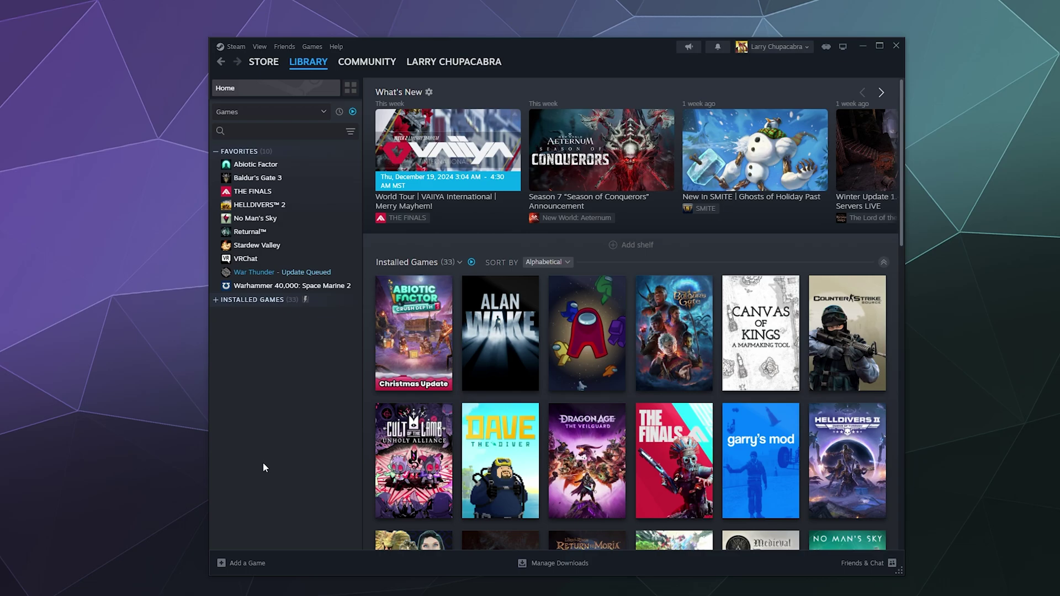
Add Amazon Games as a non-Steam game, found by searching 'amaz' in the program list
click(311, 47)
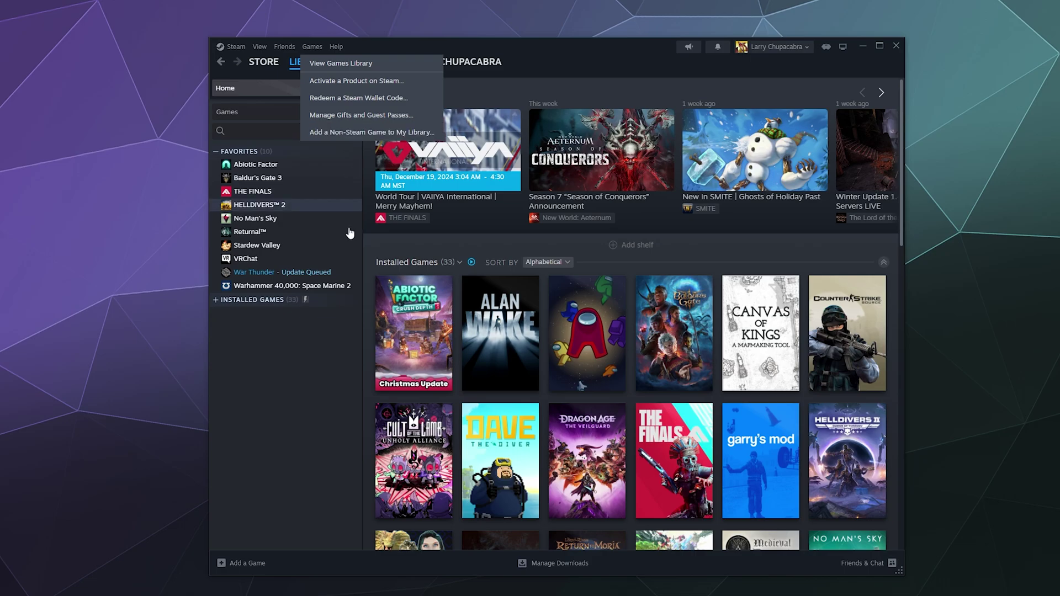
click(316, 425)
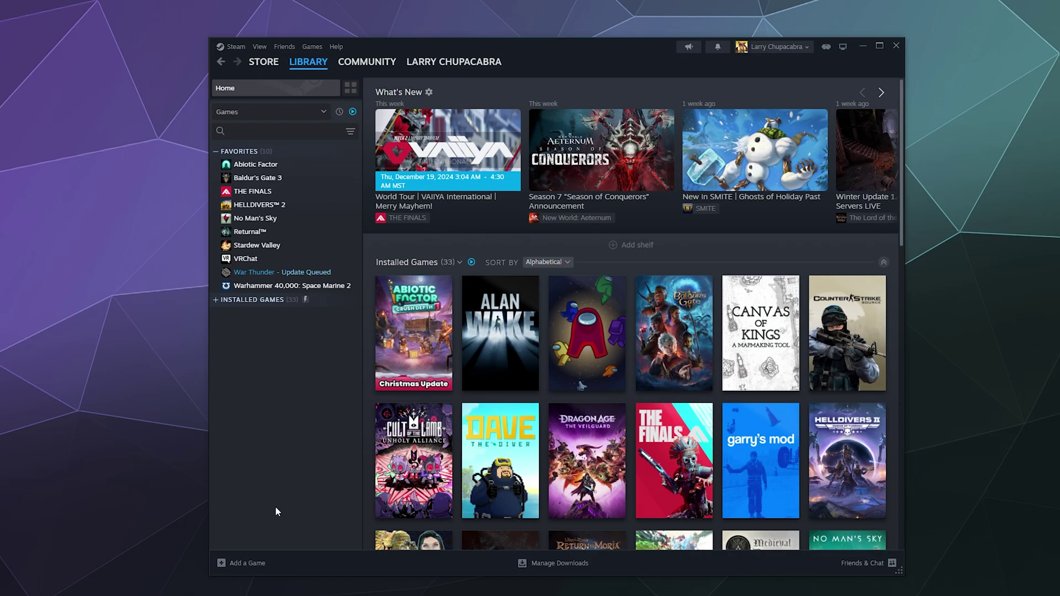
click(258, 567)
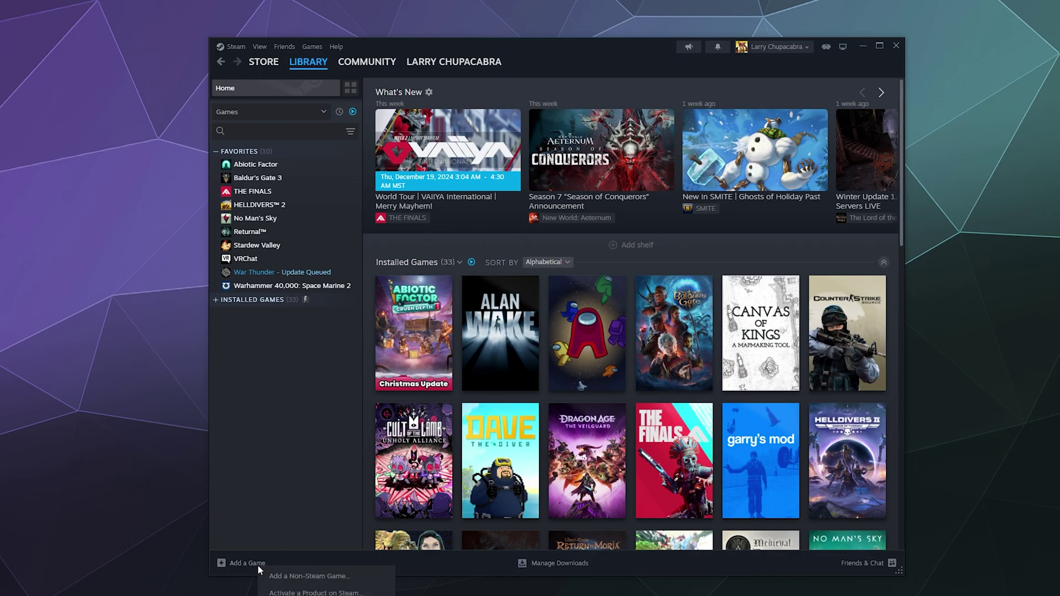
click(304, 578)
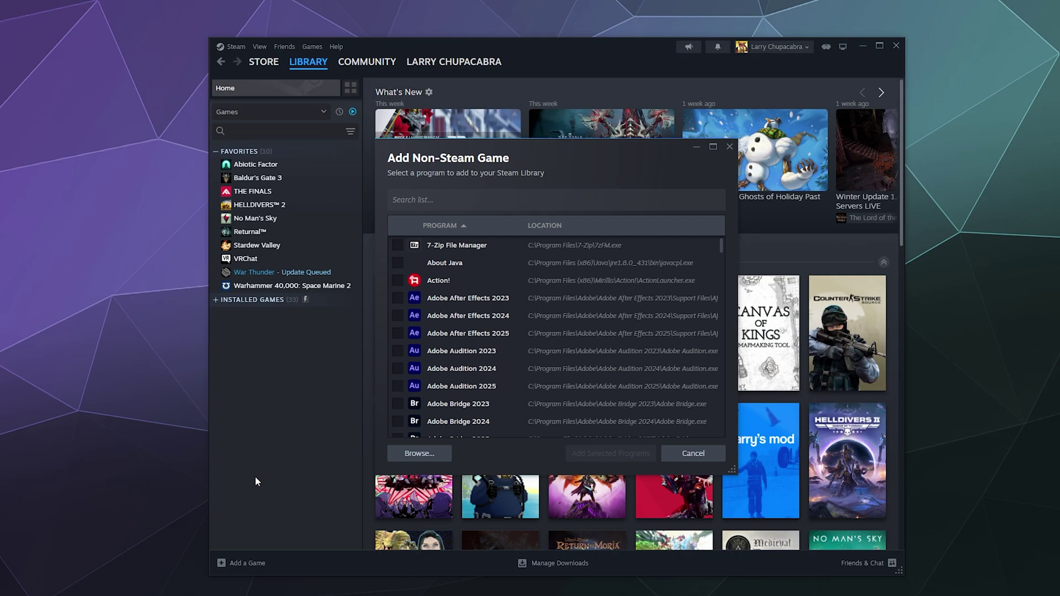
click(409, 206)
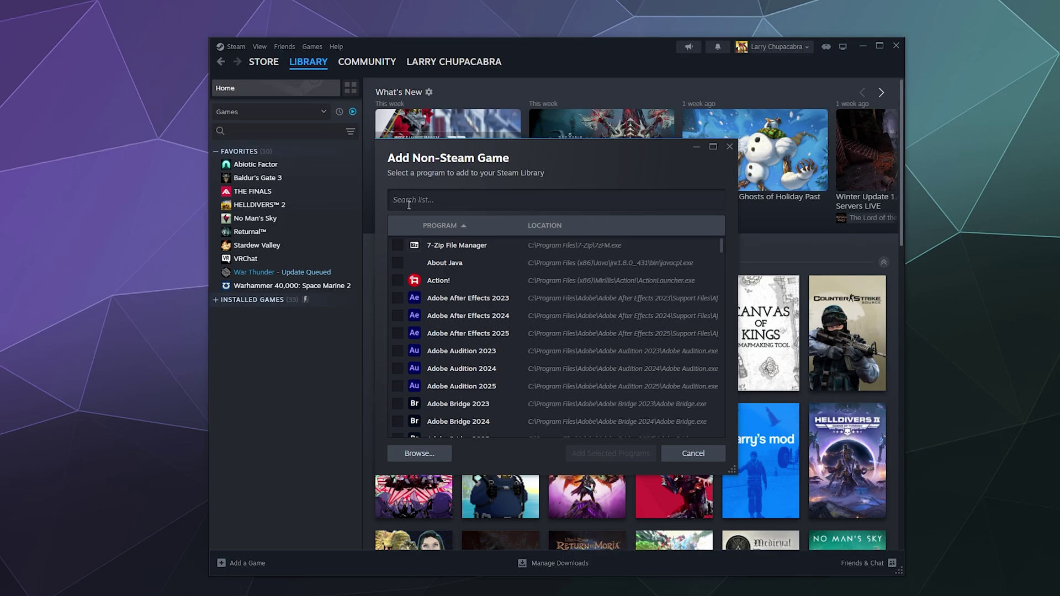
text(amaz)
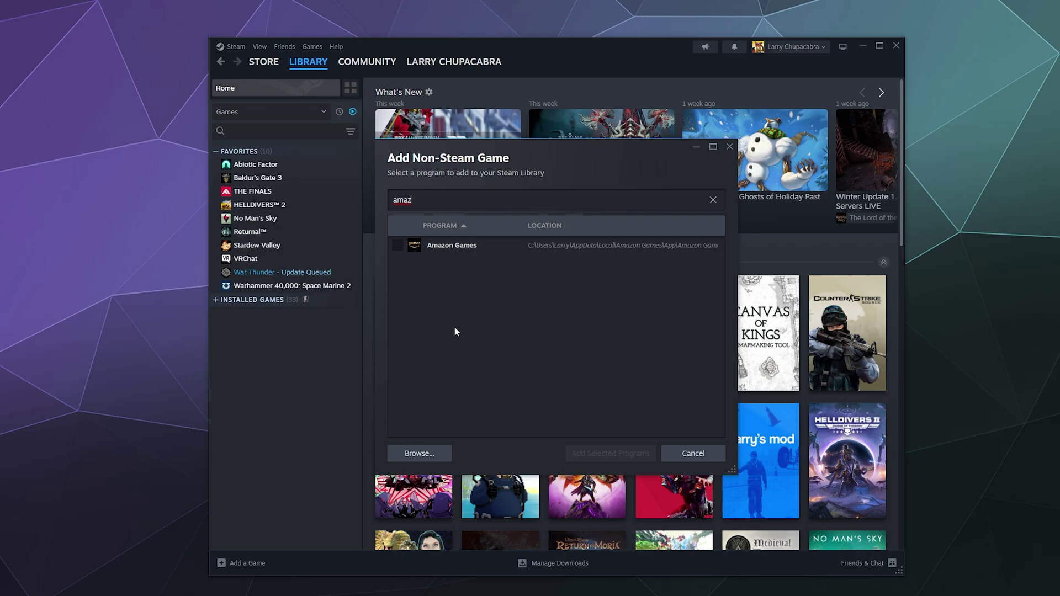
click(398, 246)
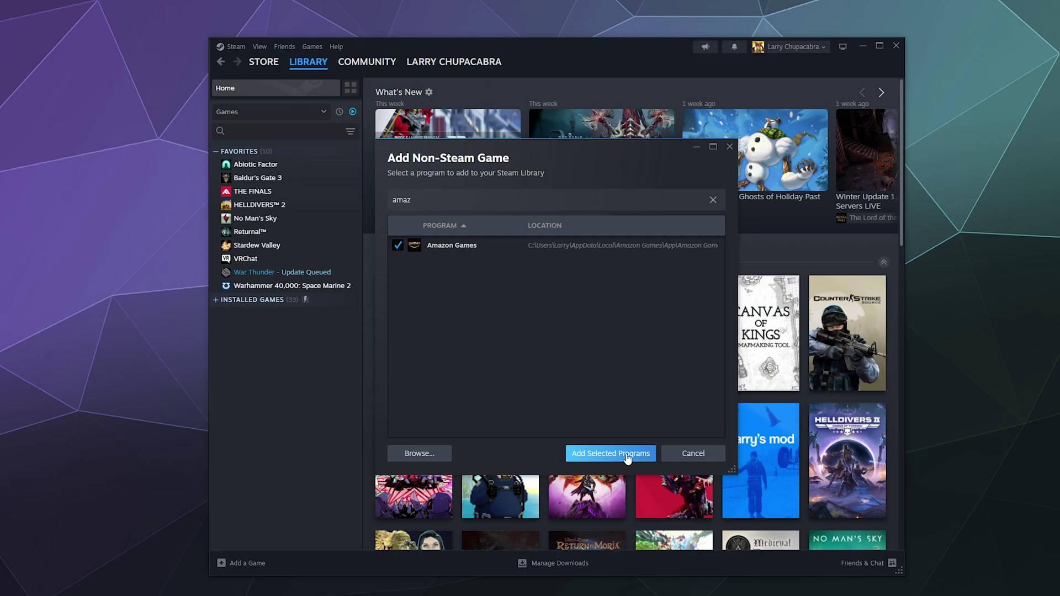
click(628, 458)
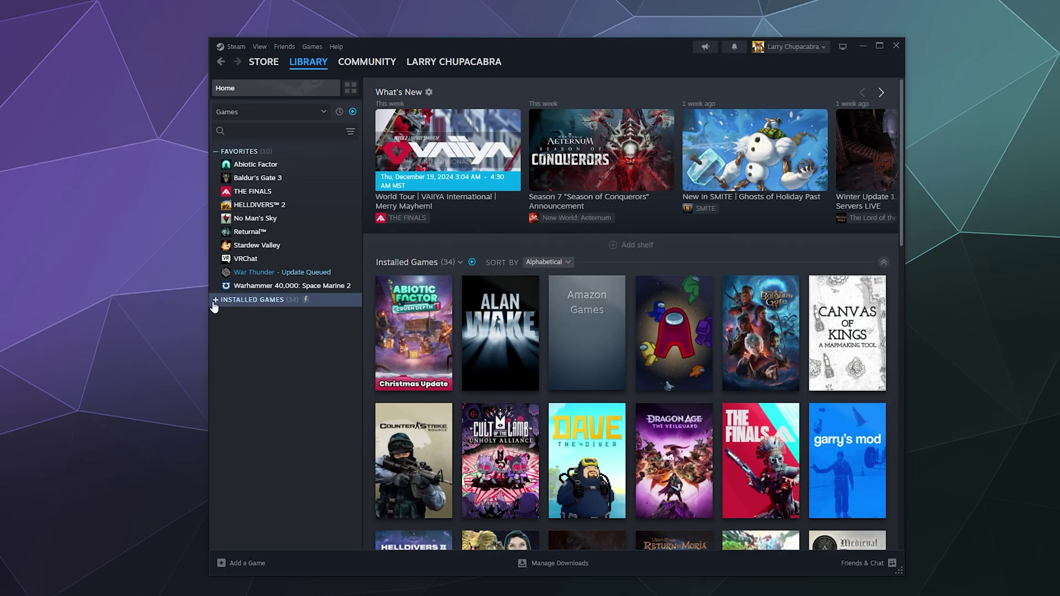
Launch Amazon Games from its entry under Installed Games, then bring Steam back to the front
click(243, 300)
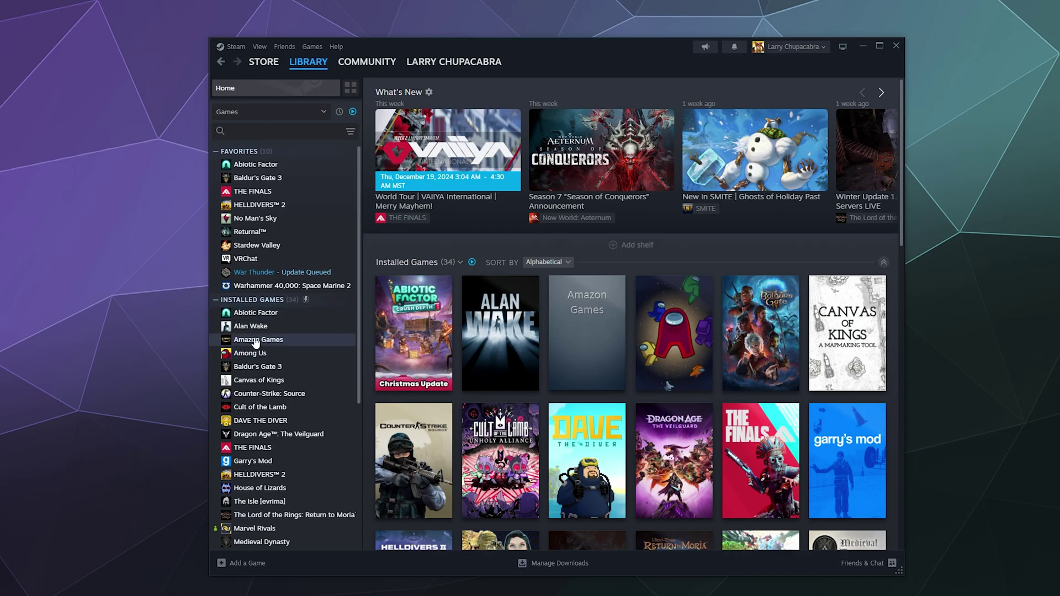
click(298, 345)
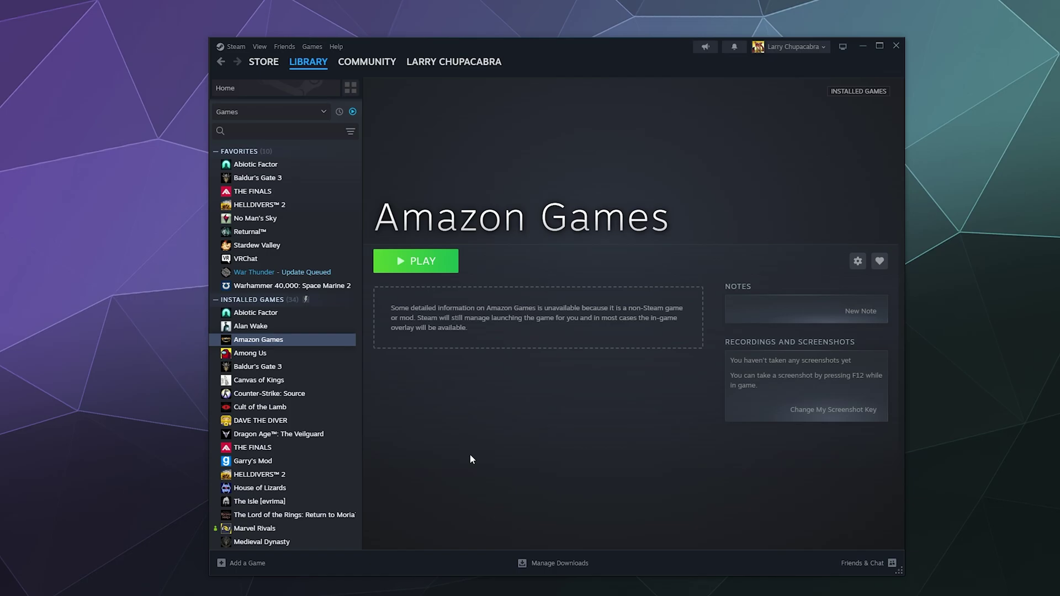
click(409, 269)
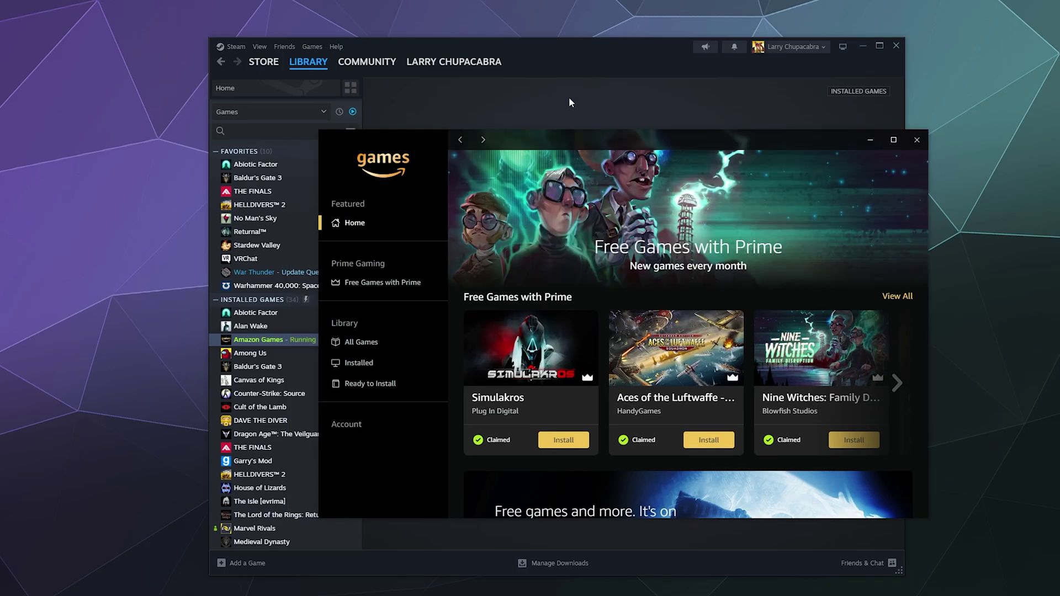
click(569, 97)
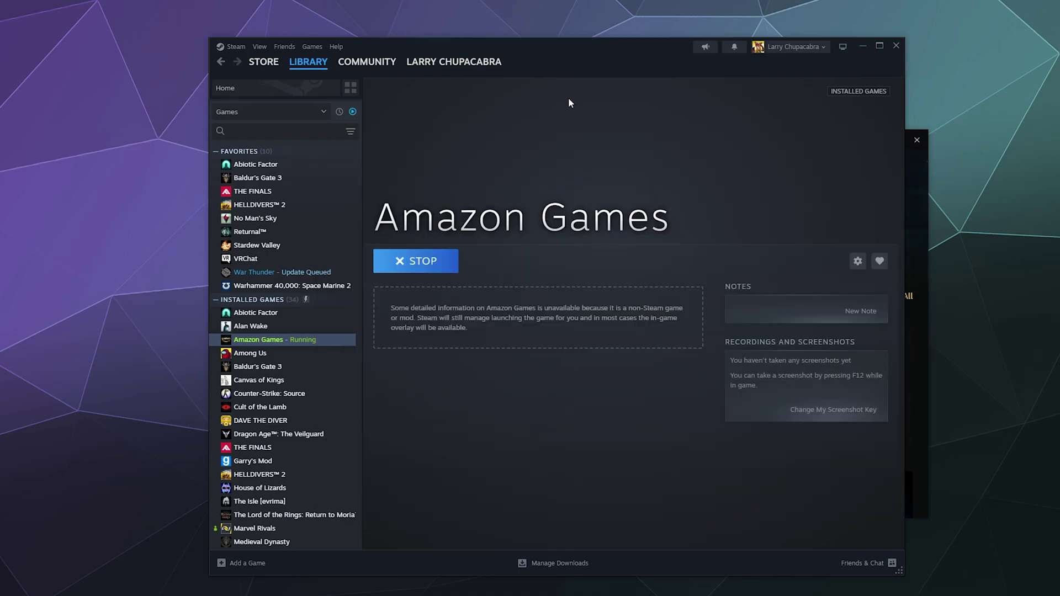
click(236, 47)
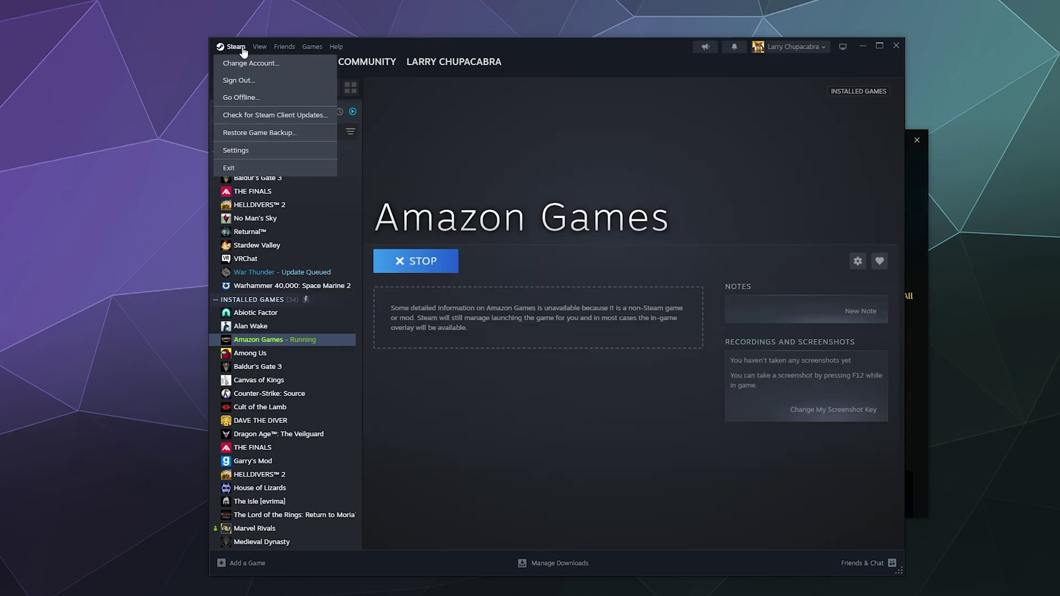
click(241, 151)
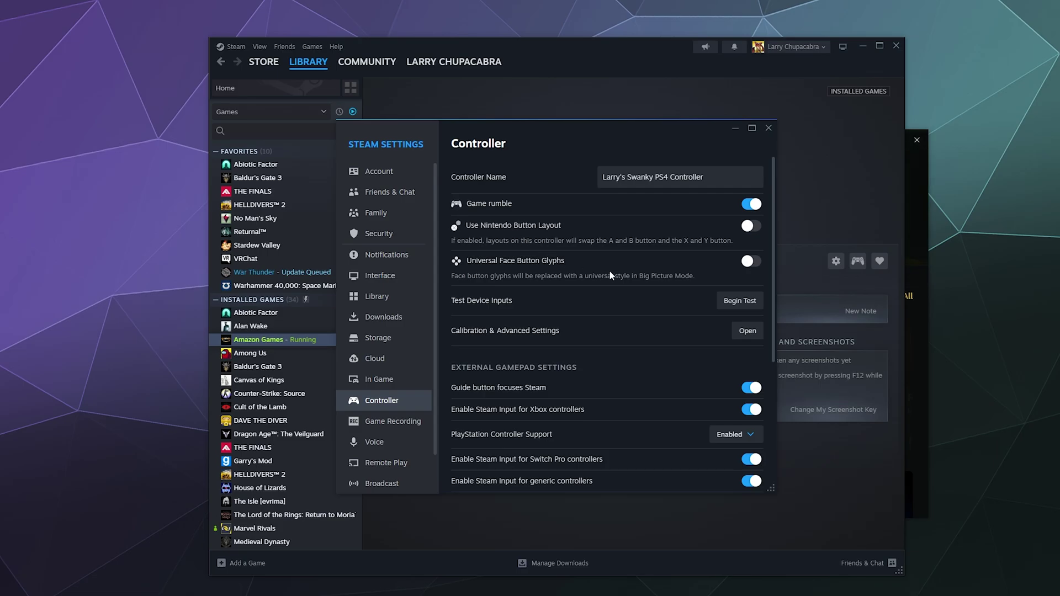
scroll(608, 270, down, 2)
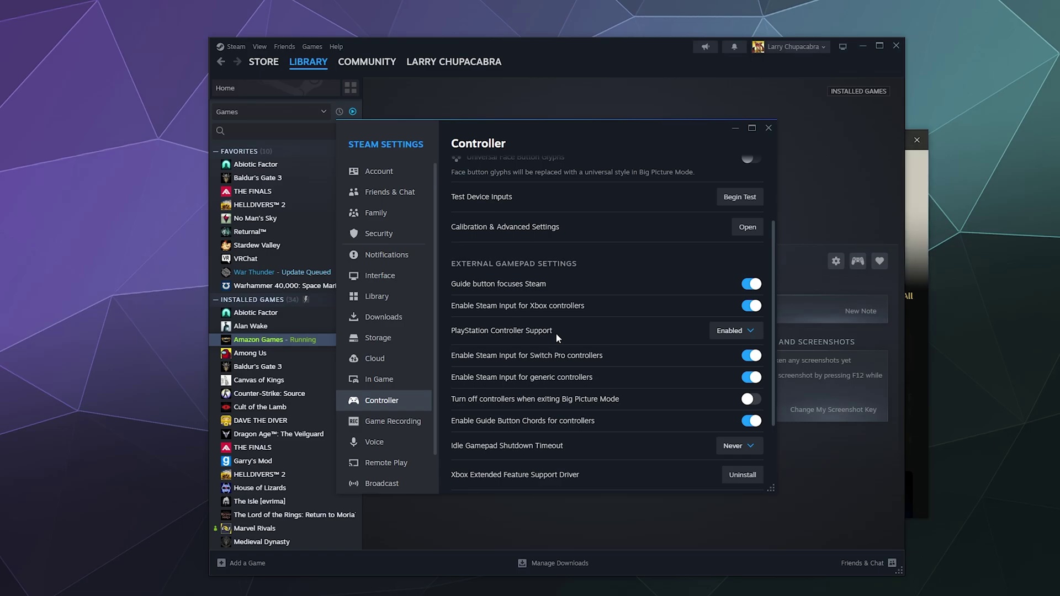
Close Steam settings, minimize Steam, and play Space Marine from Amazon Games' Installed list
click(770, 133)
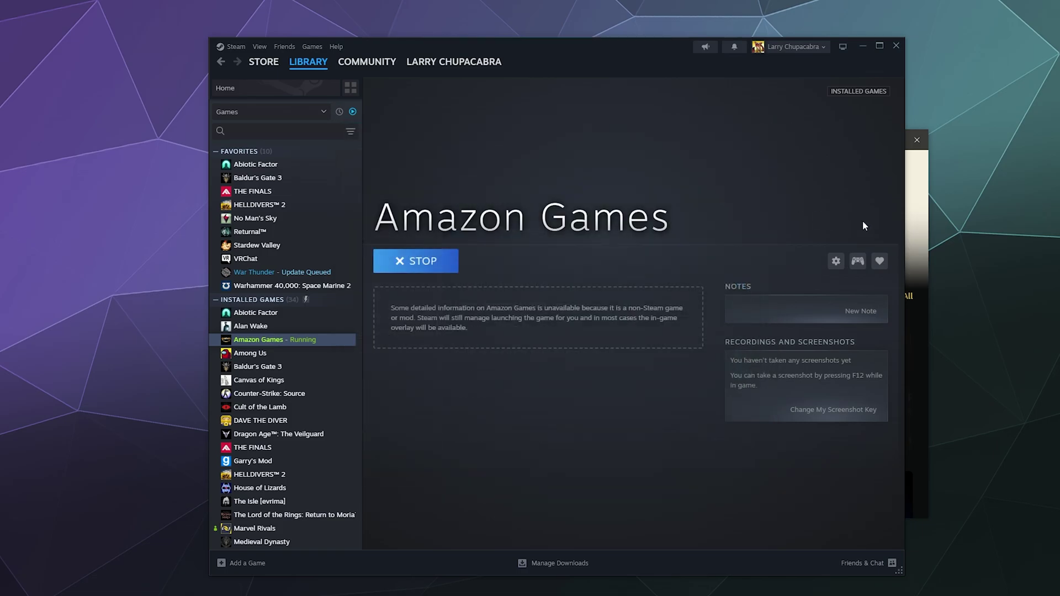
click(908, 197)
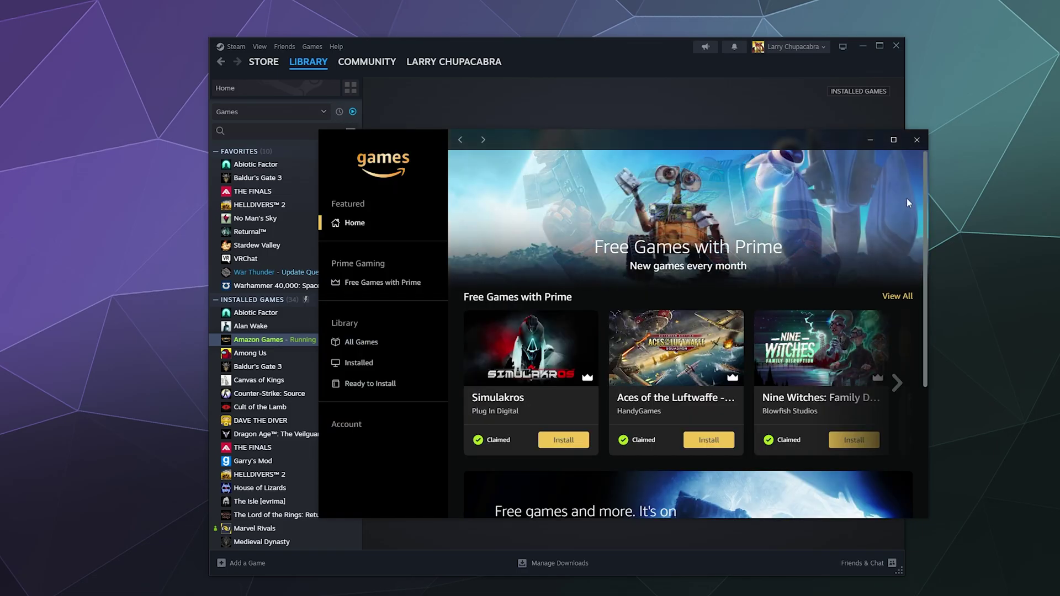
click(367, 364)
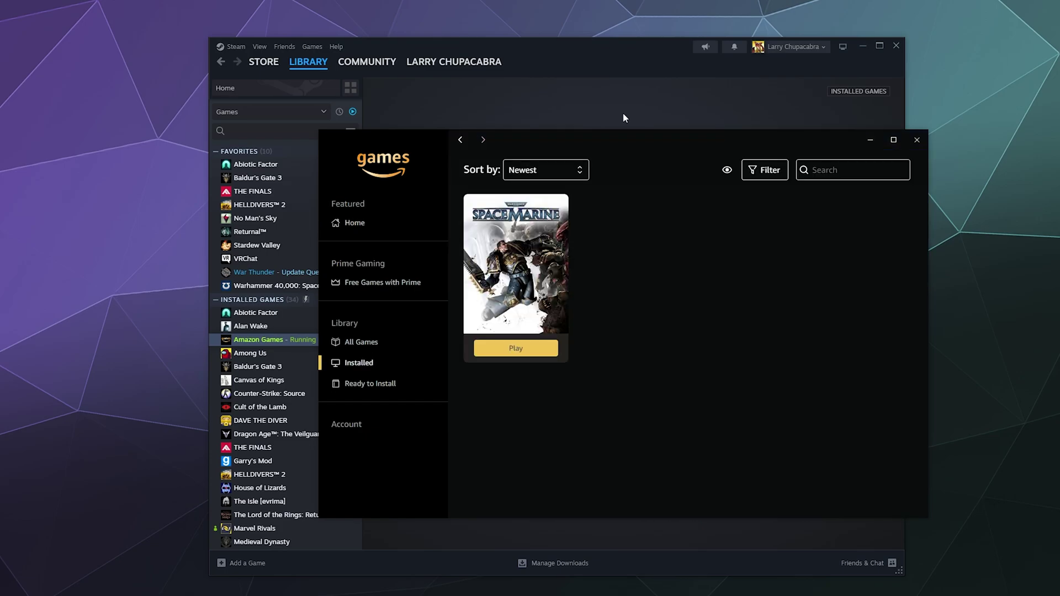
click(866, 59)
click(862, 47)
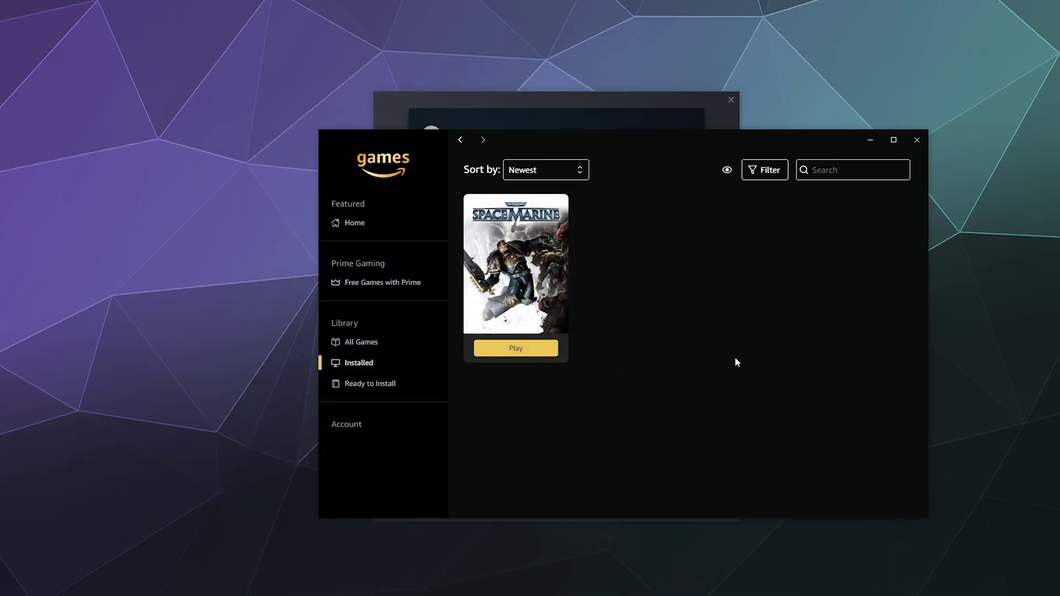
click(534, 357)
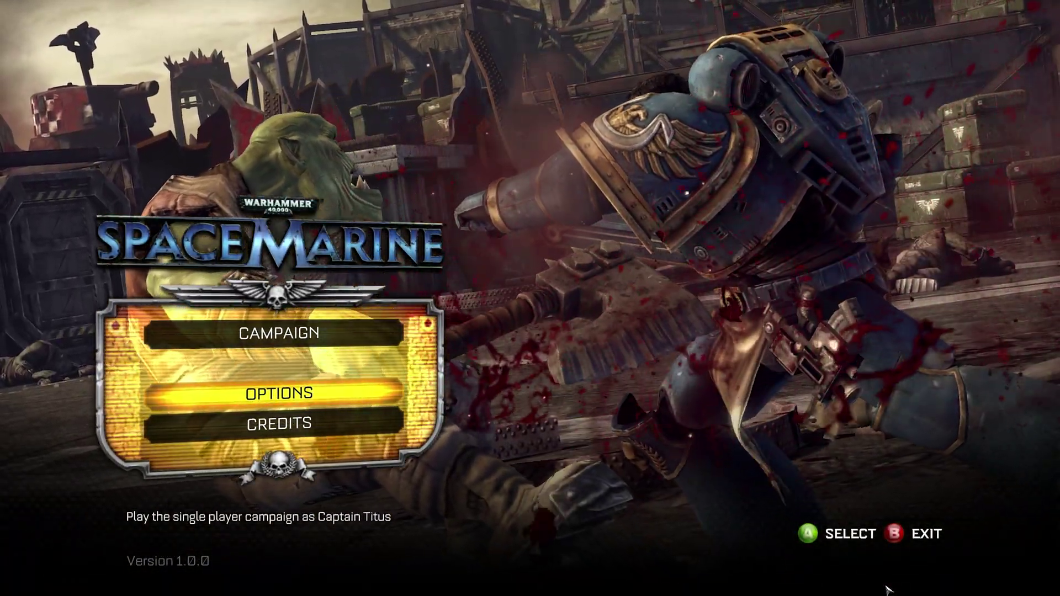
Move through CAMPAIGN, OPTIONS and CREDITS in Space Marine's main menu, then quit the game
key(Up)
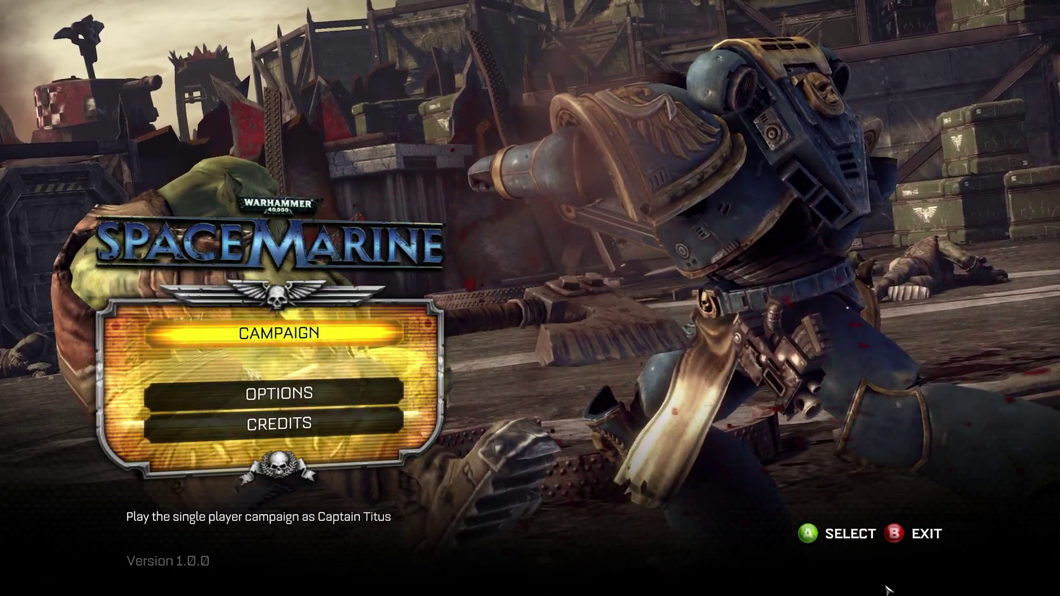
key(Up)
key(Down)
key(Down)
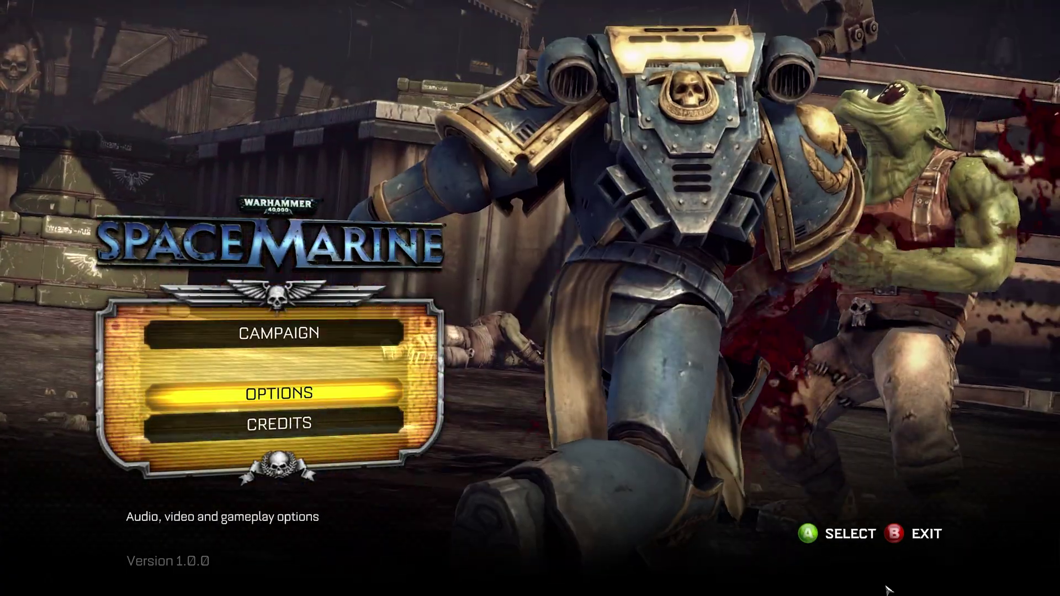
key(Down)
key(Up)
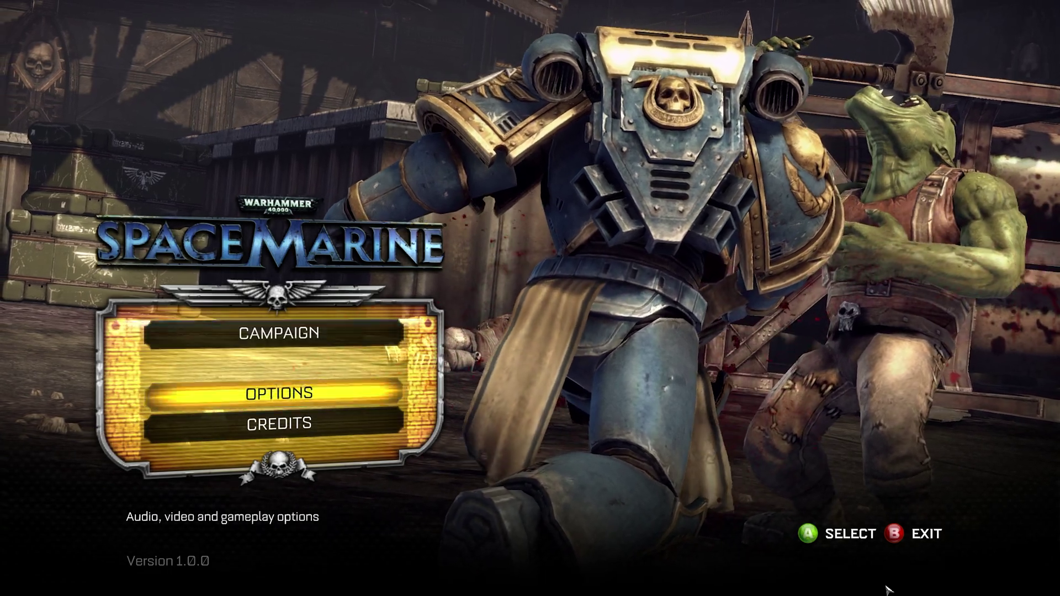
key(Down)
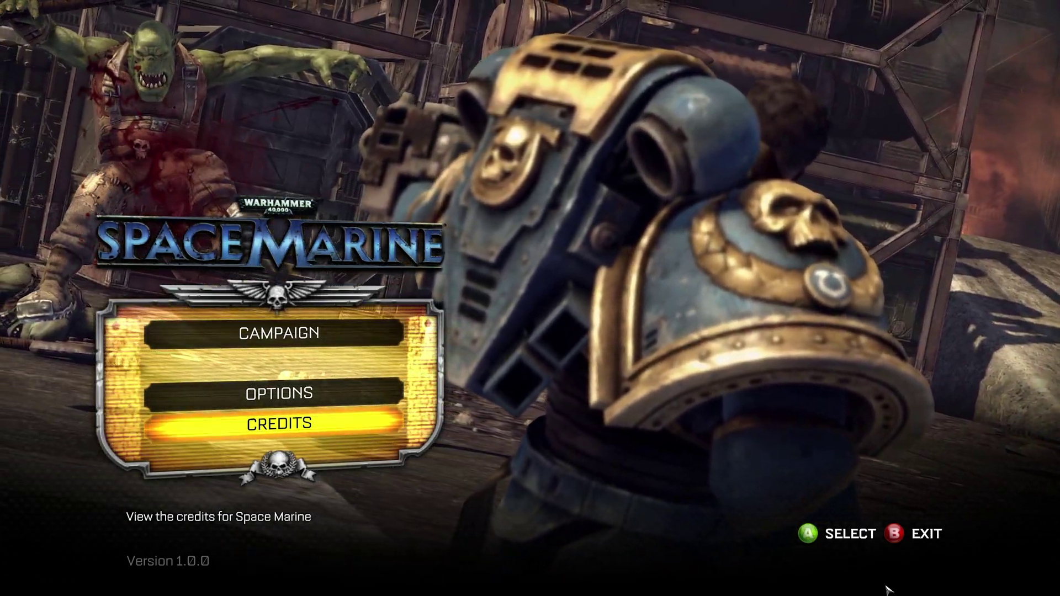
key(Escape)
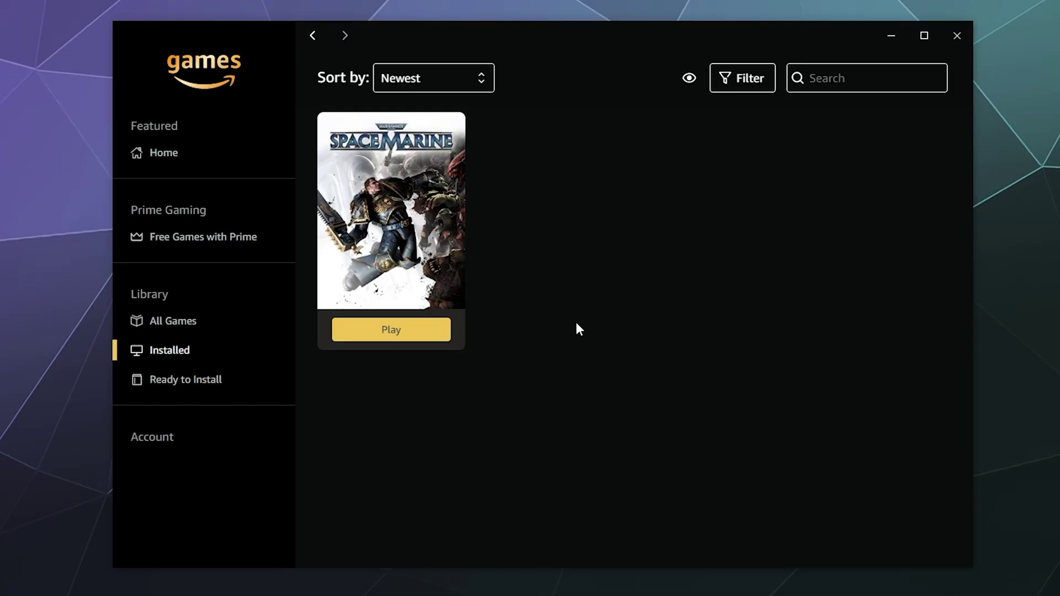